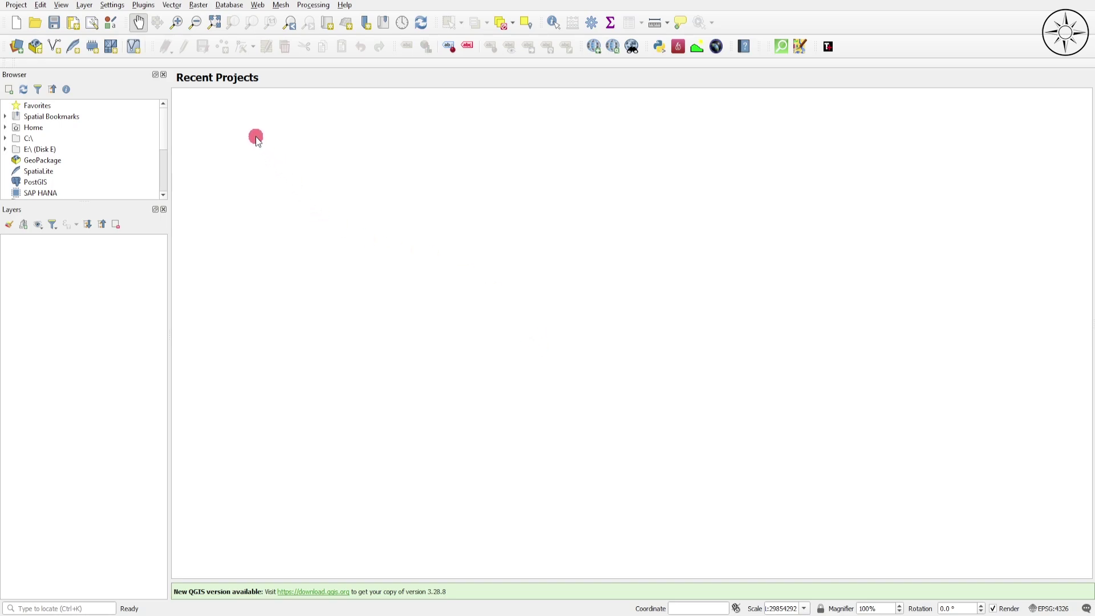
# Look up the QuickMapServices plugin in the plugin manager, then close it.
pyautogui.click(145, 5)
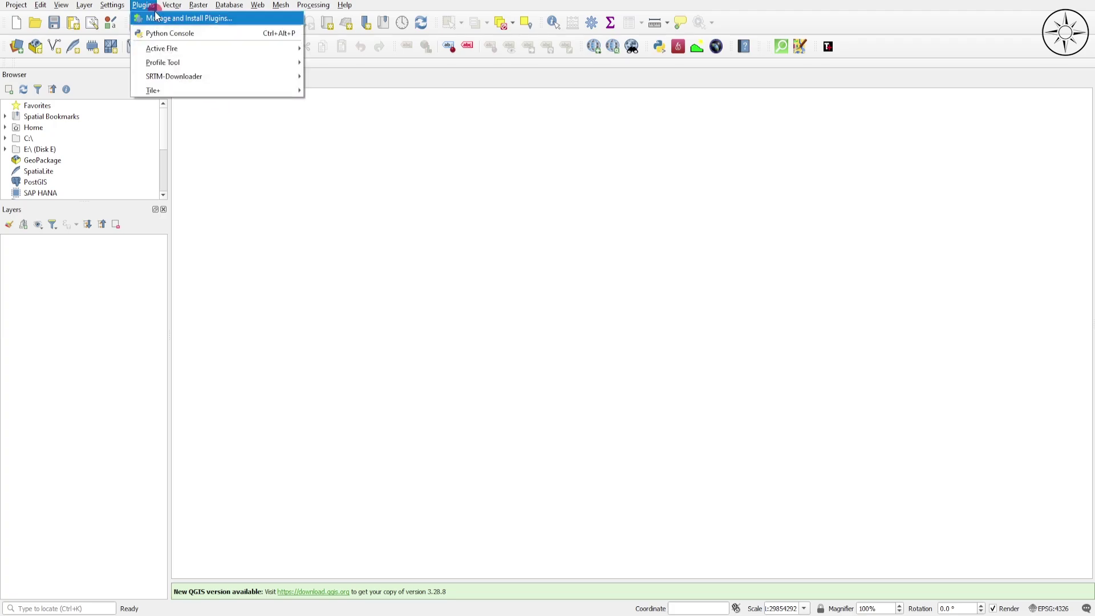
pyautogui.click(156, 17)
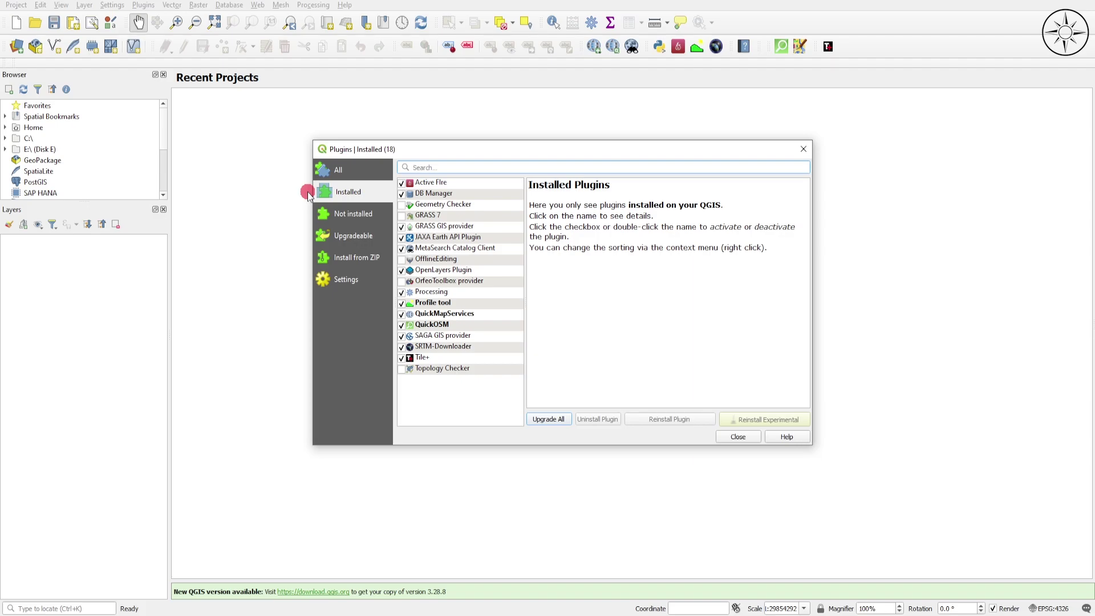
pyautogui.write('quick')
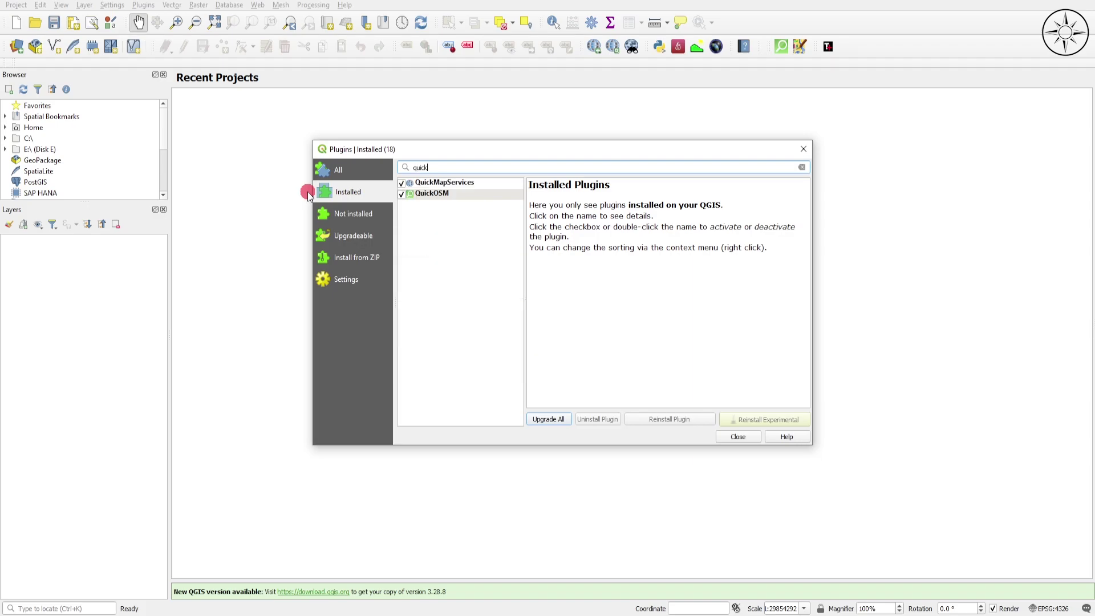
pyautogui.click(471, 184)
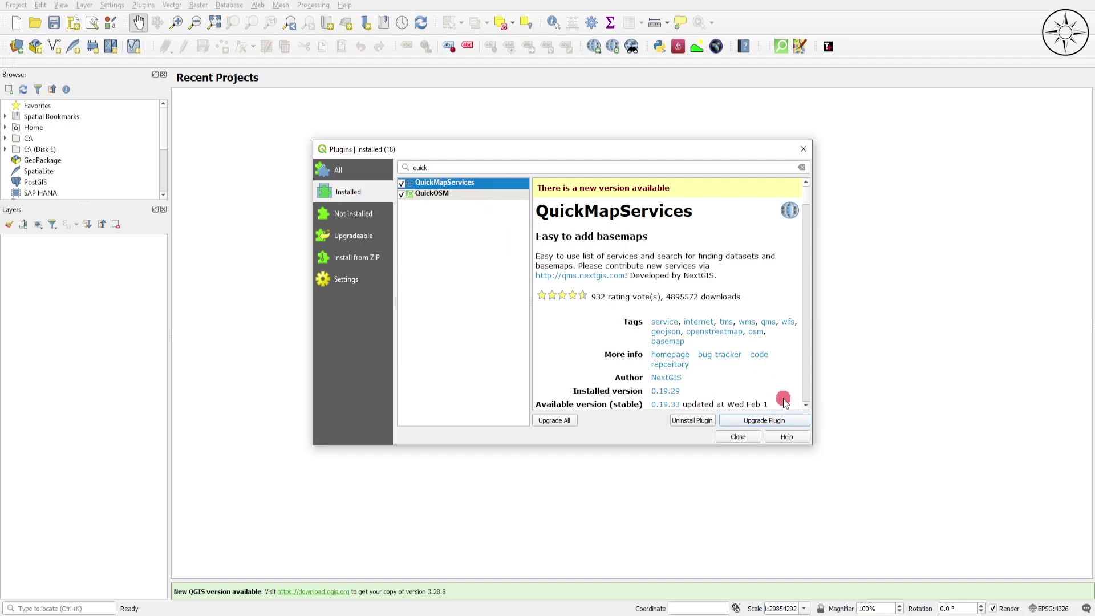
pyautogui.click(746, 437)
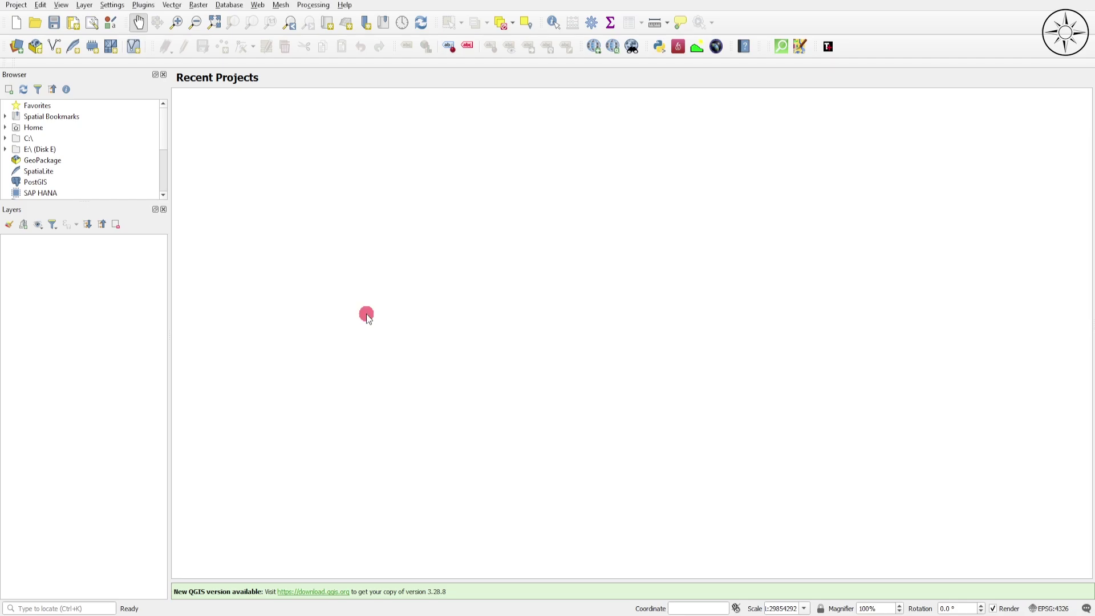
# Add the OSM Standard basemap from QuickMapServices and zoom in on central France.
pyautogui.click(258, 5)
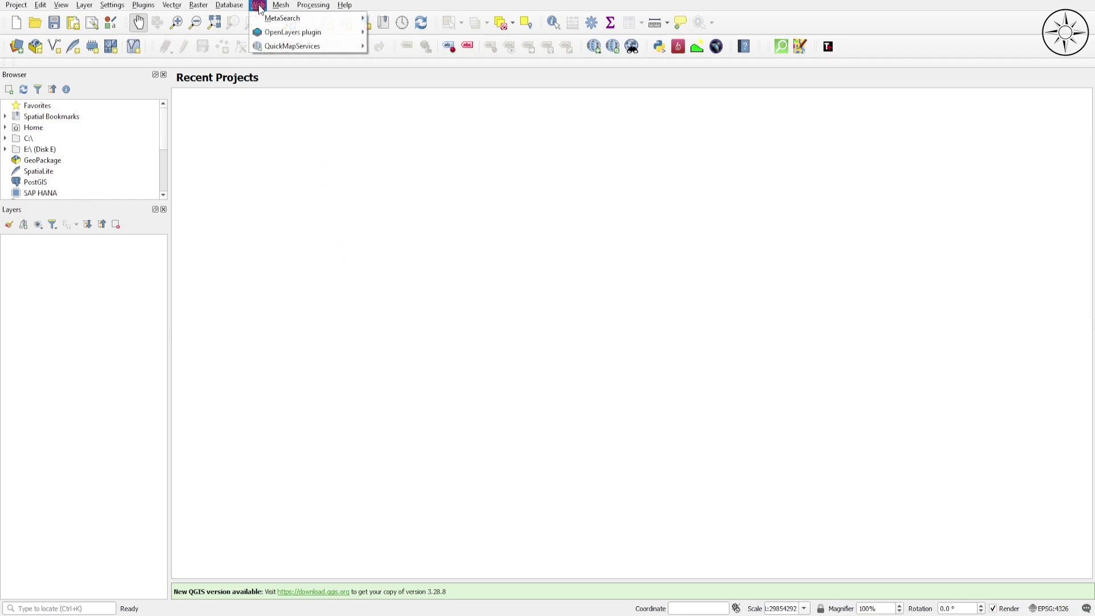
pyautogui.moveTo(276, 45)
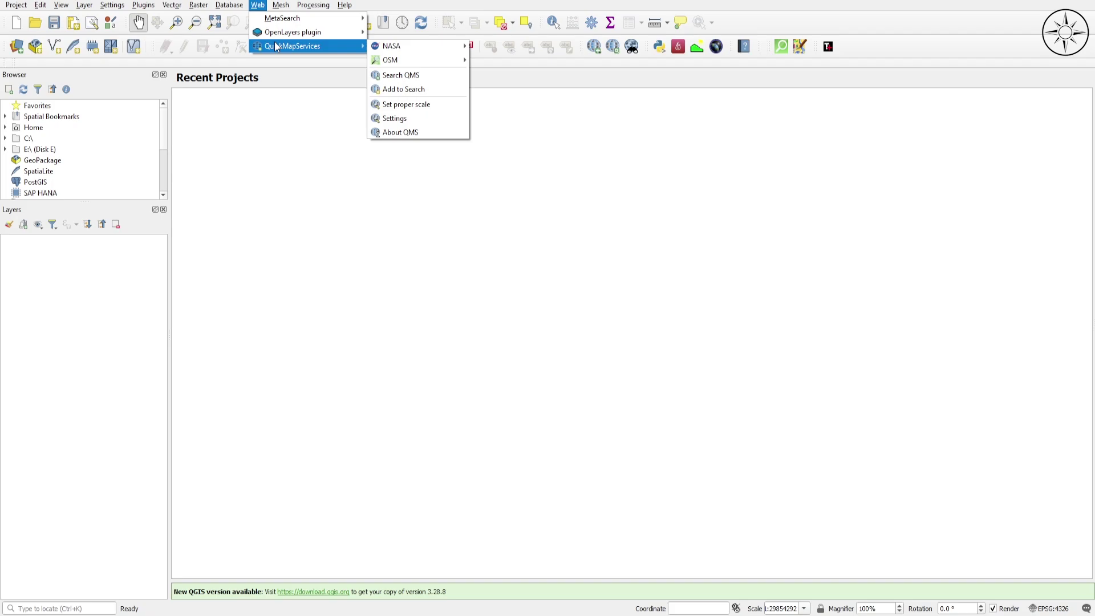
pyautogui.moveTo(419, 57)
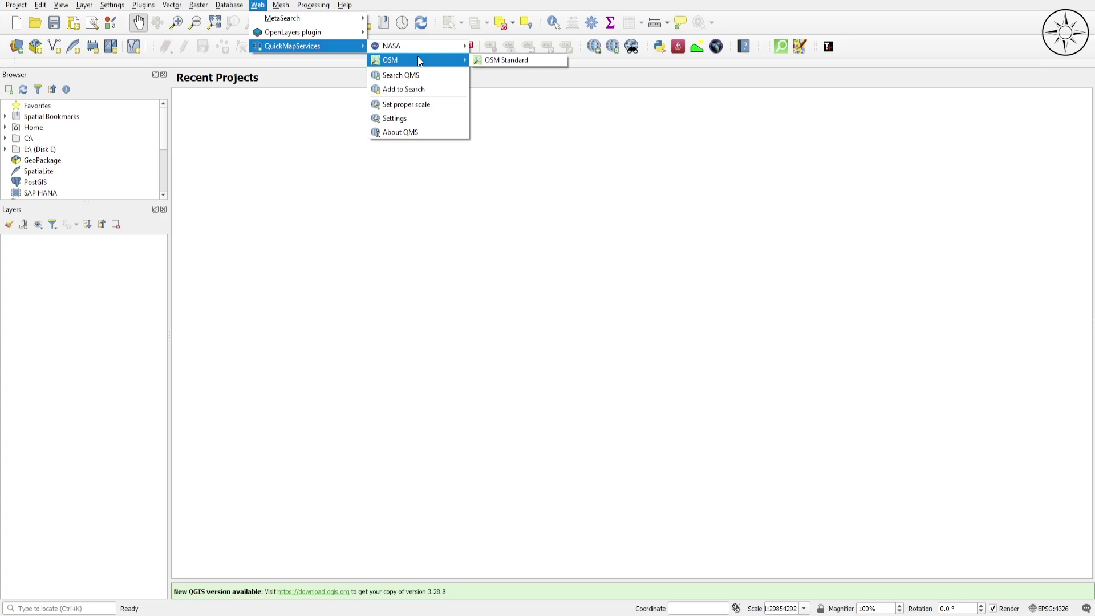
pyautogui.click(527, 62)
pyautogui.scroll(7, 526, 210)
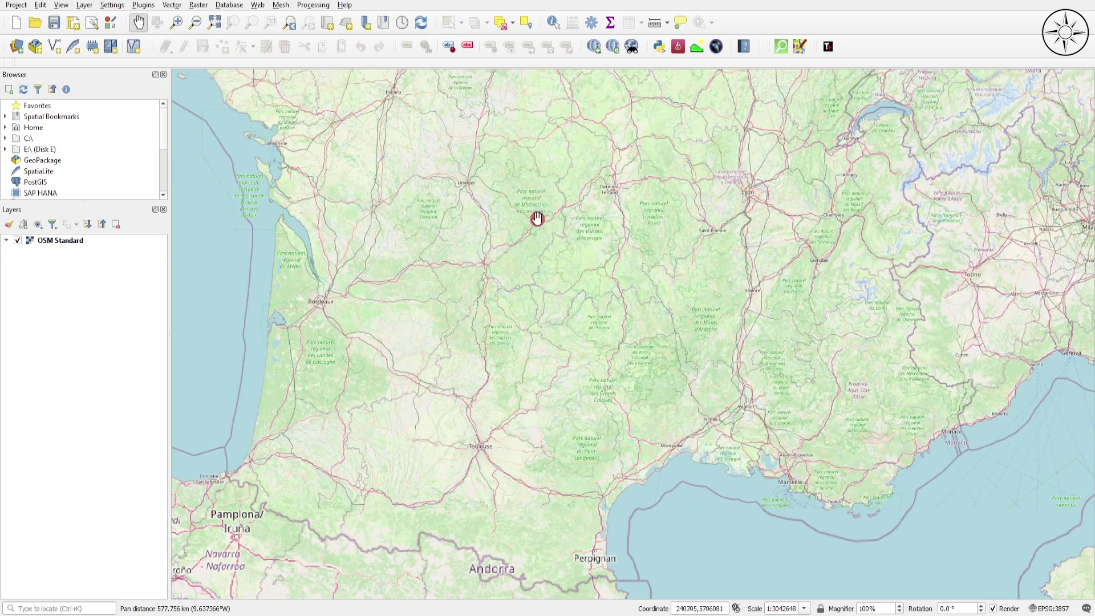
pyautogui.moveTo(537, 195); pyautogui.dragTo(538, 265)
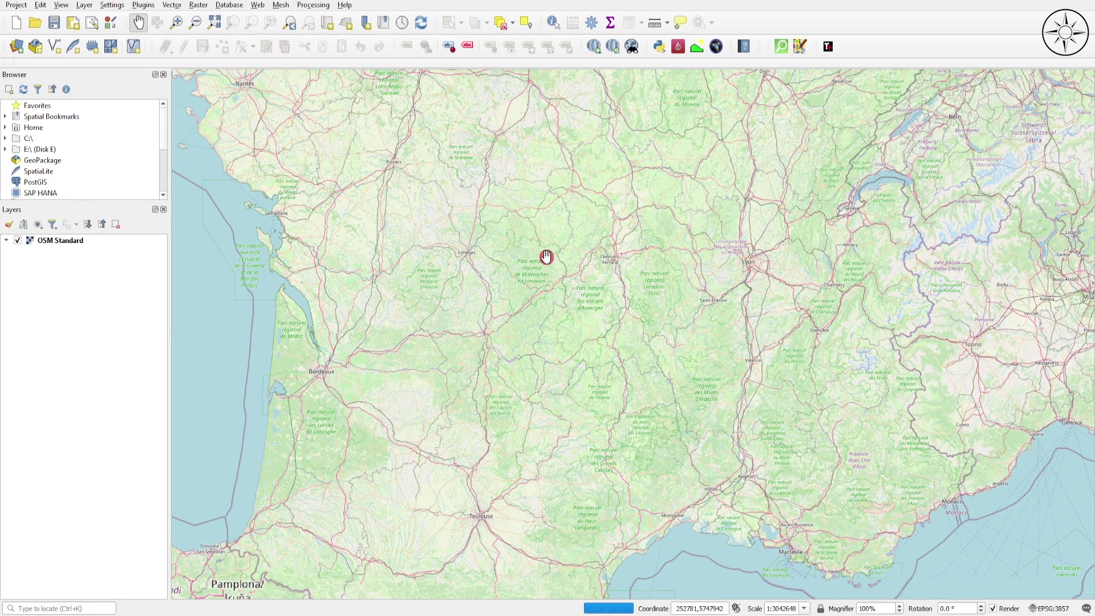
pyautogui.scroll(1, 546, 255)
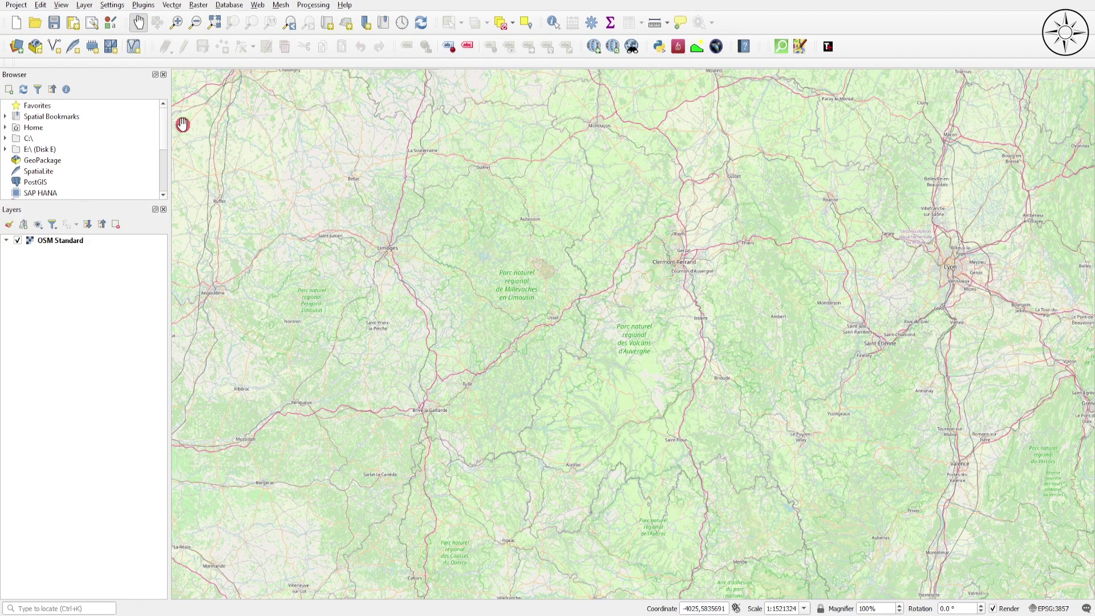
# Search 'jaxa' in the plugin manager and reinstall the JAXA Earth API Plugin.
pyautogui.click(146, 6)
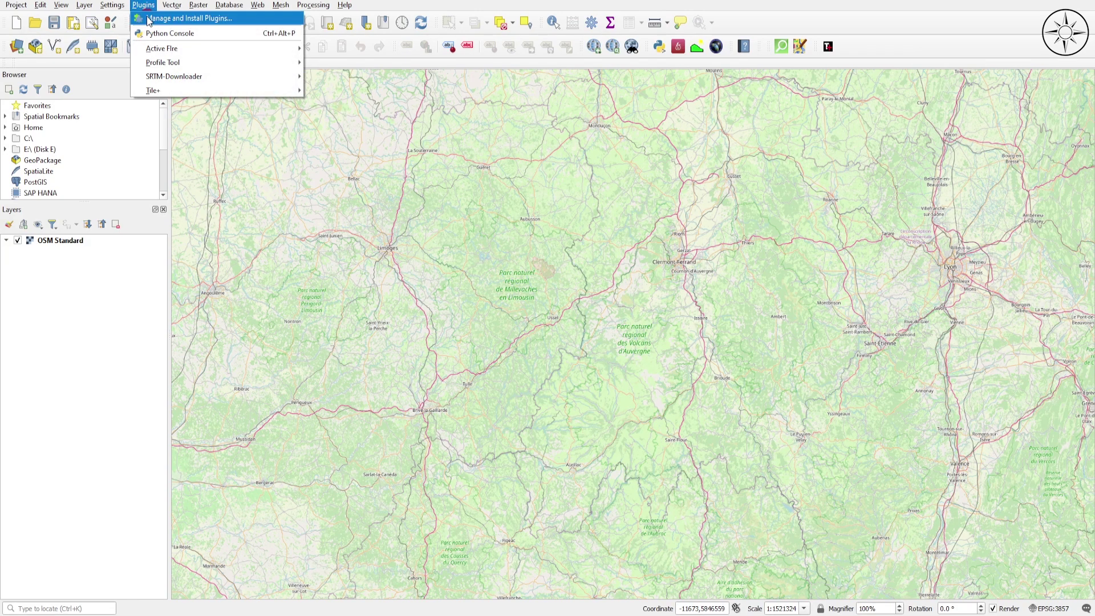
pyautogui.click(149, 19)
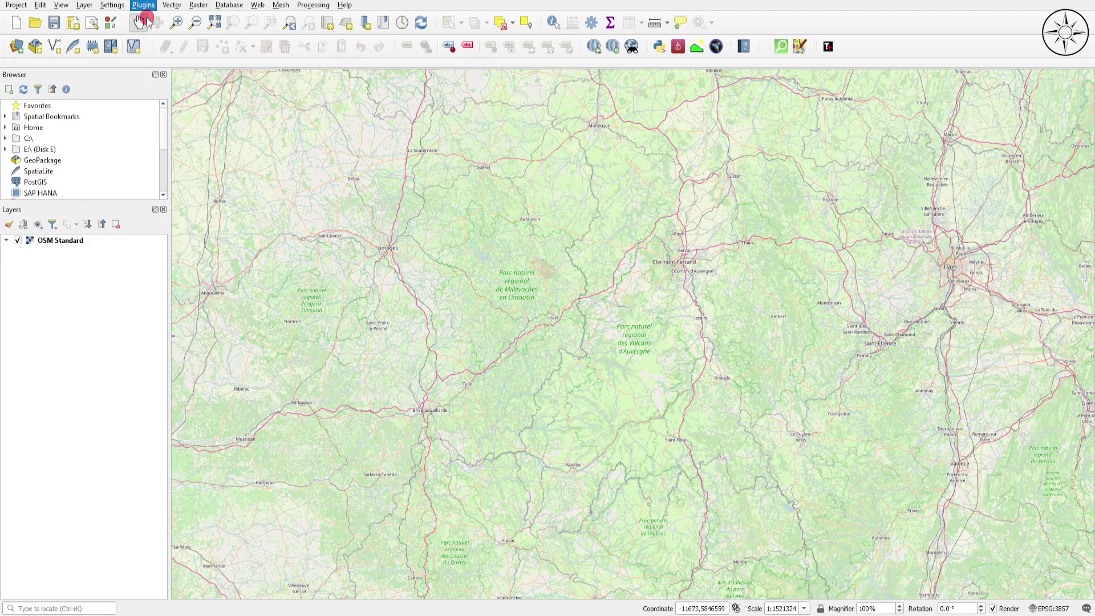
pyautogui.click(360, 170)
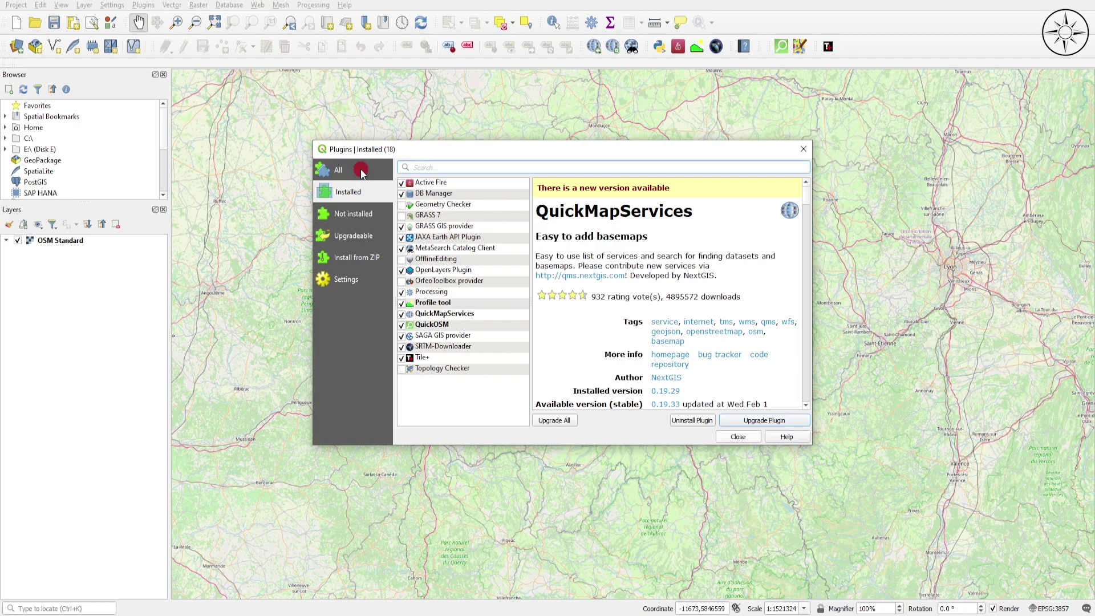
pyautogui.write('jaxa')
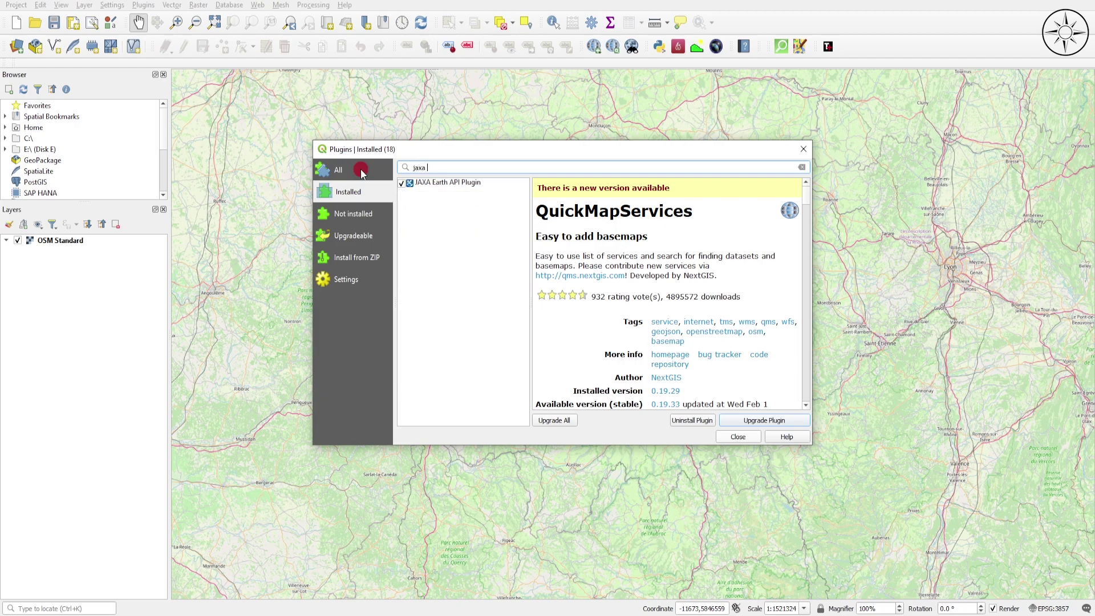
pyautogui.click(455, 182)
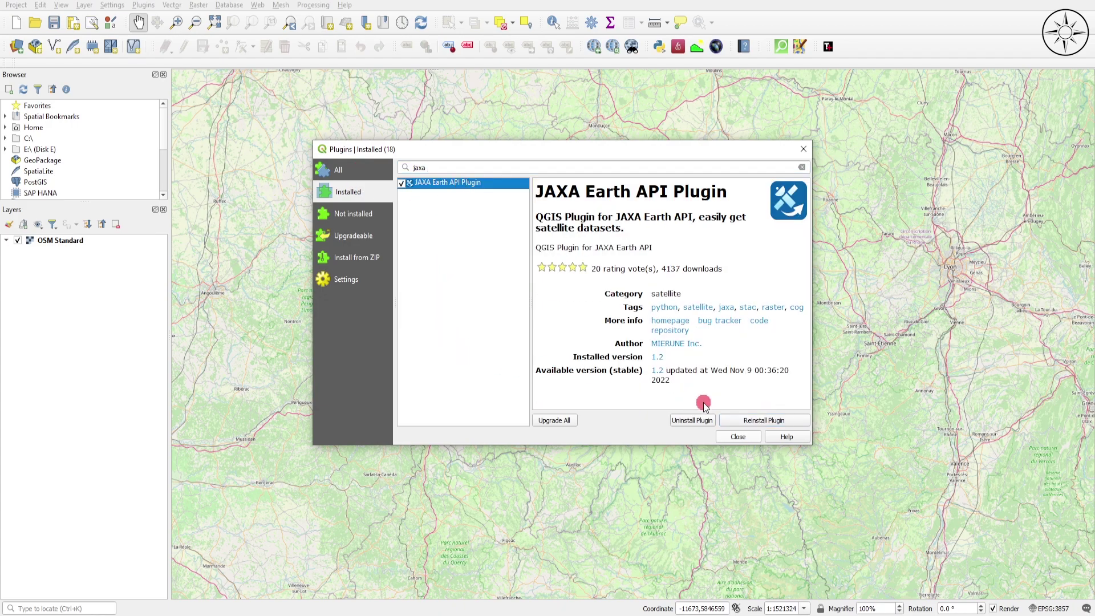
pyautogui.click(757, 421)
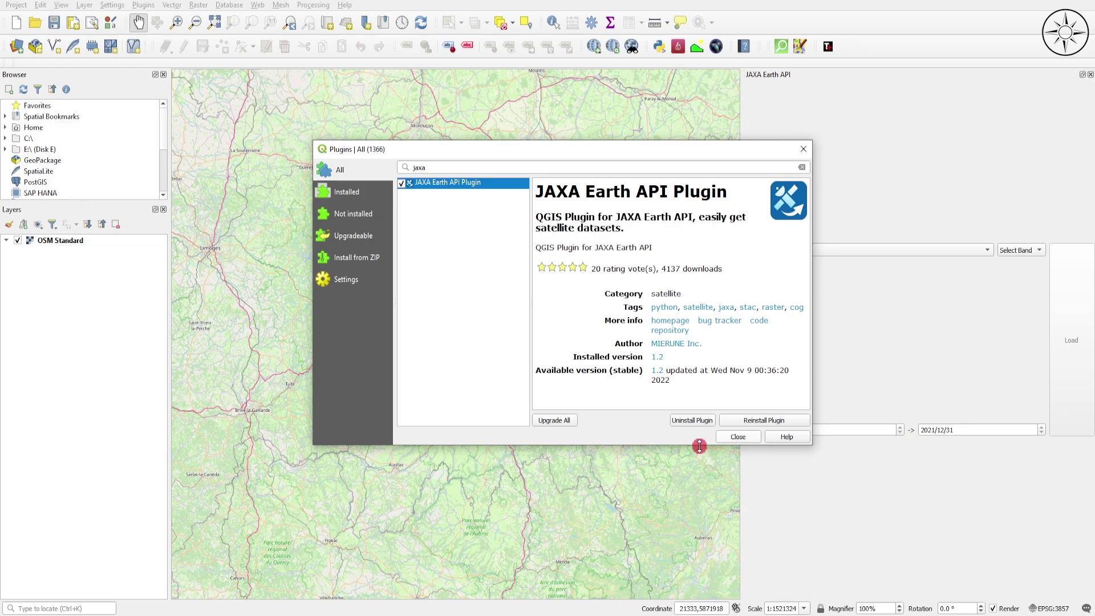
pyautogui.click(736, 437)
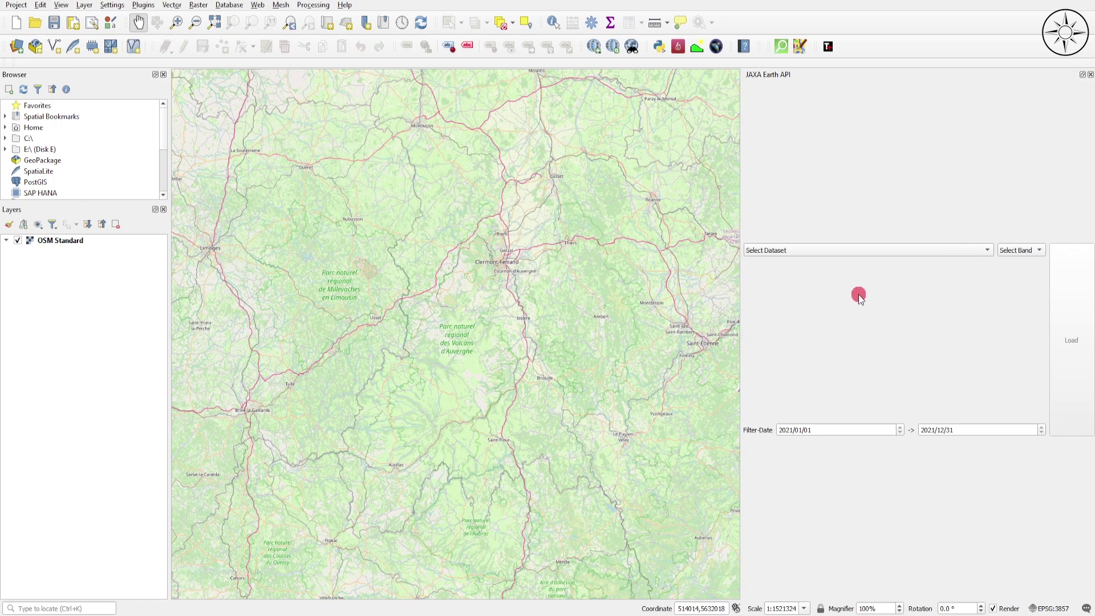
# Choose the Soil Moisture Content (Daytime/Daily) dataset and set the end date to 2021/01/01.
pyautogui.click(892, 252)
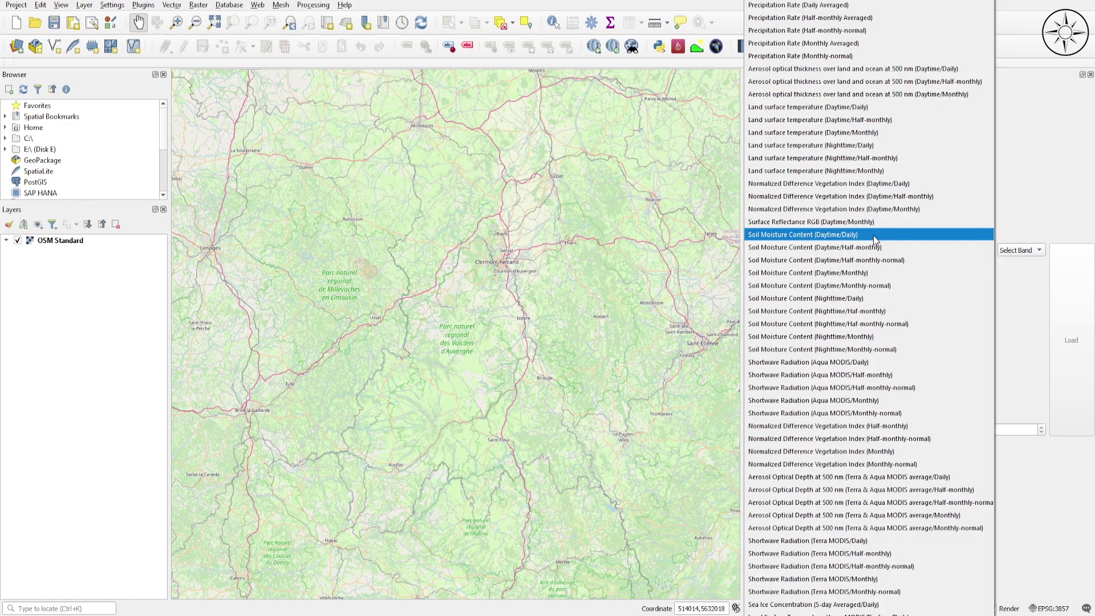
pyautogui.click(875, 236)
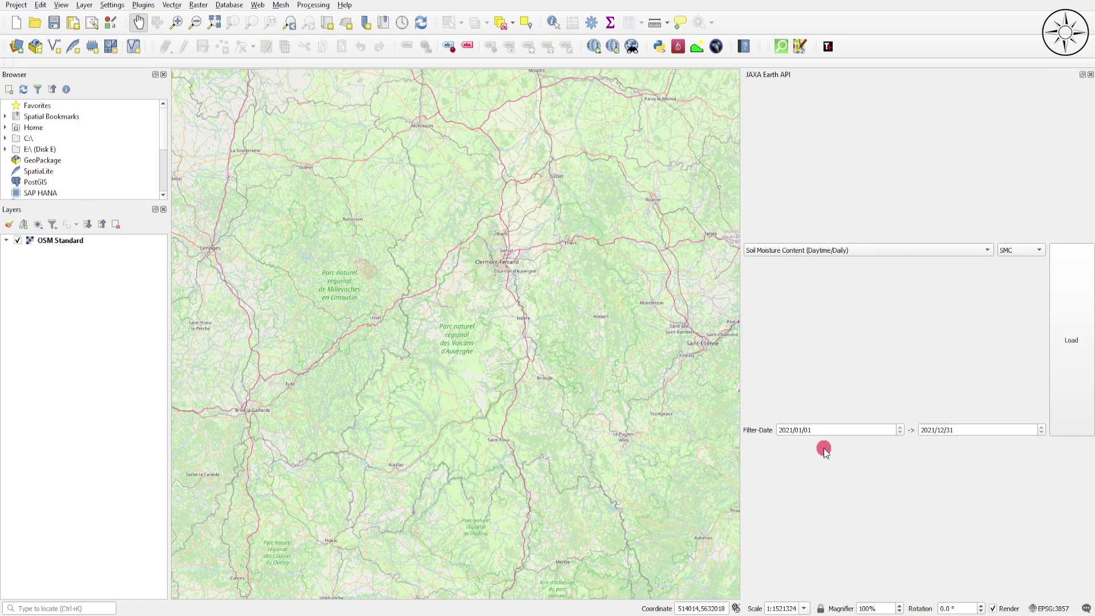
pyautogui.click(940, 430)
pyautogui.hotkey('ctrl', 'a')
pyautogui.write('2021/01/01')
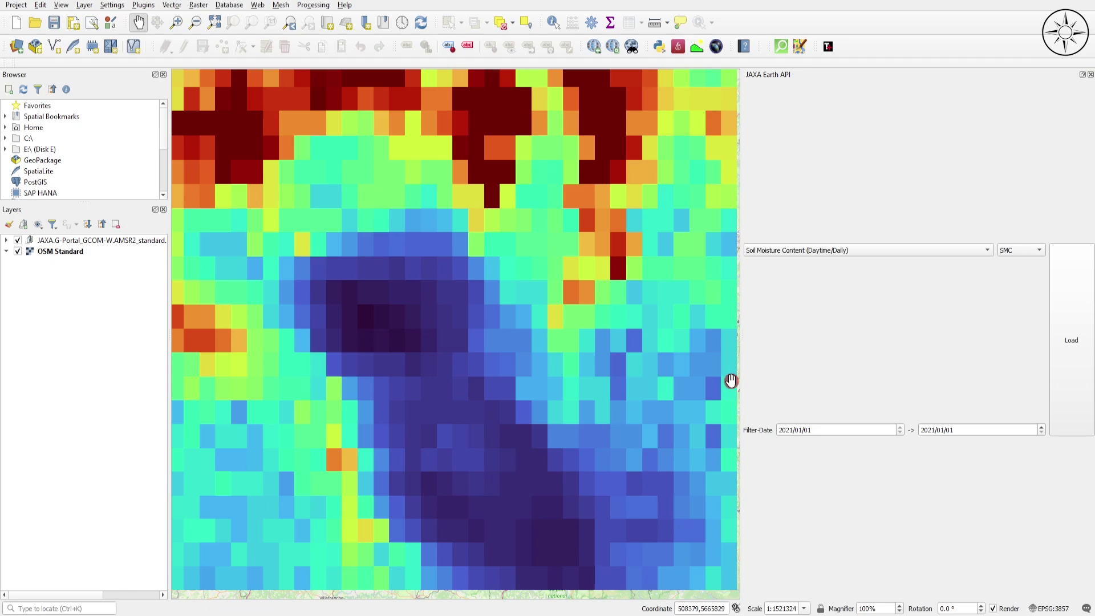
# Frame the loaded soil moisture raster and expand the JAXA group to show its Band 1 legend.
pyautogui.scroll(-1, 643, 408)
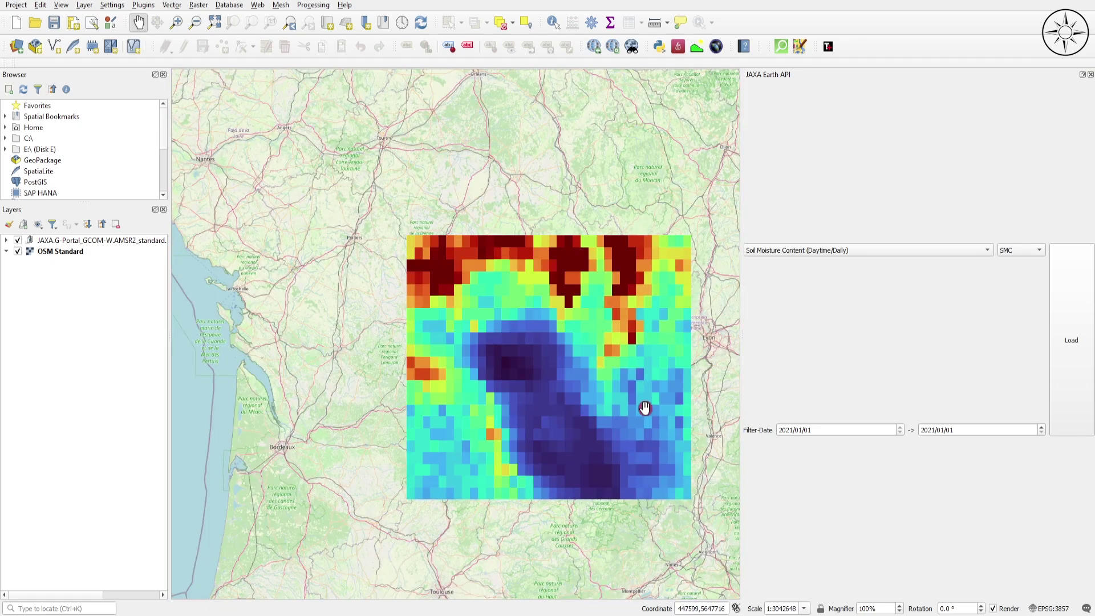
pyautogui.moveTo(594, 387); pyautogui.dragTo(570, 363)
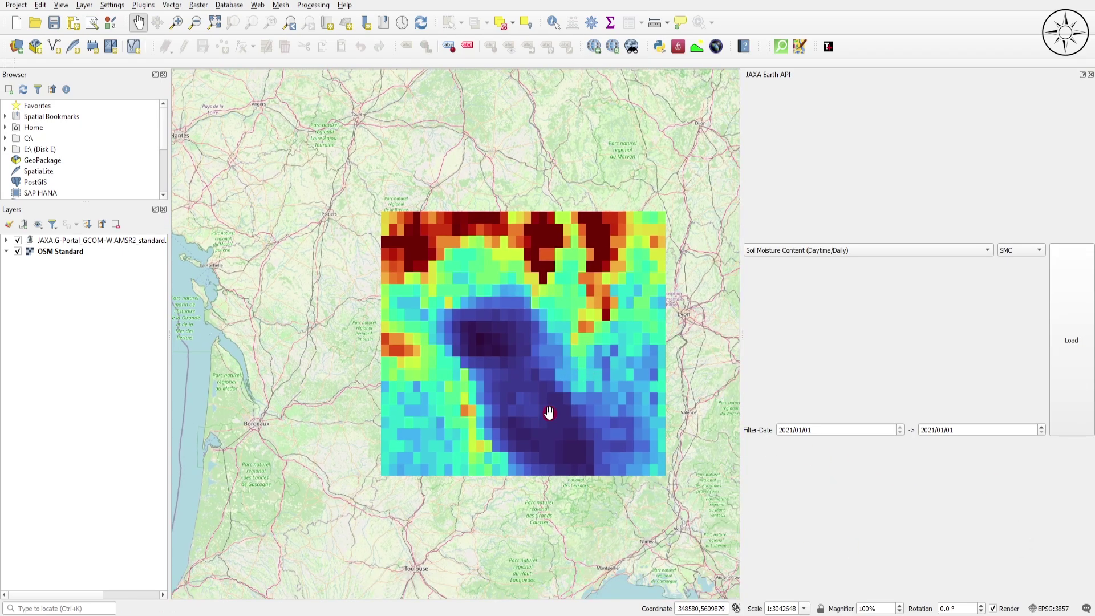
pyautogui.click(6, 240)
pyautogui.click(18, 251)
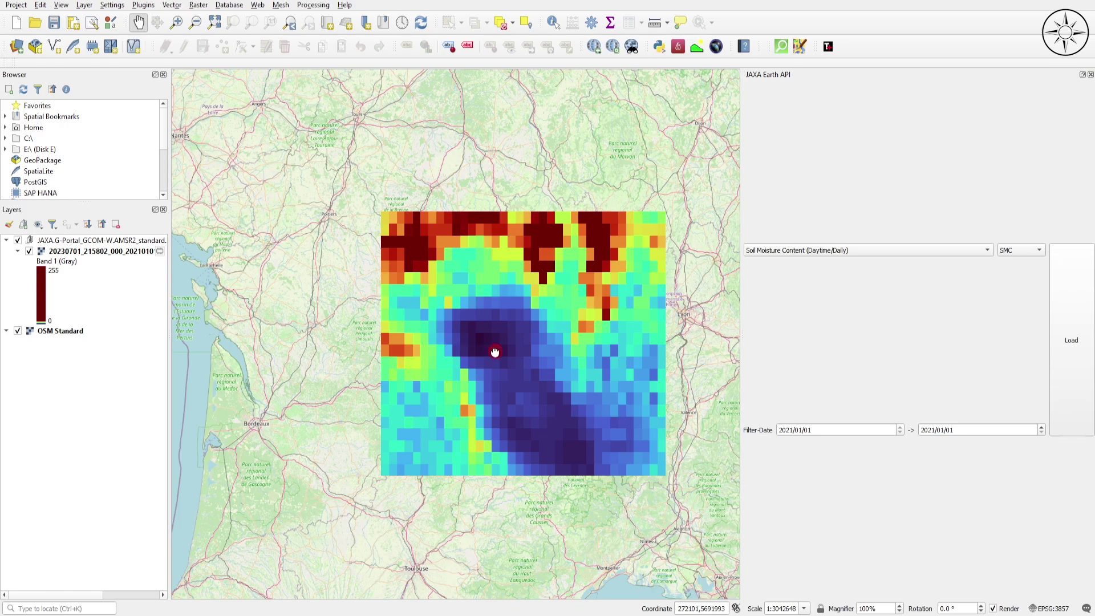
pyautogui.moveTo(495, 352); pyautogui.dragTo(481, 338)
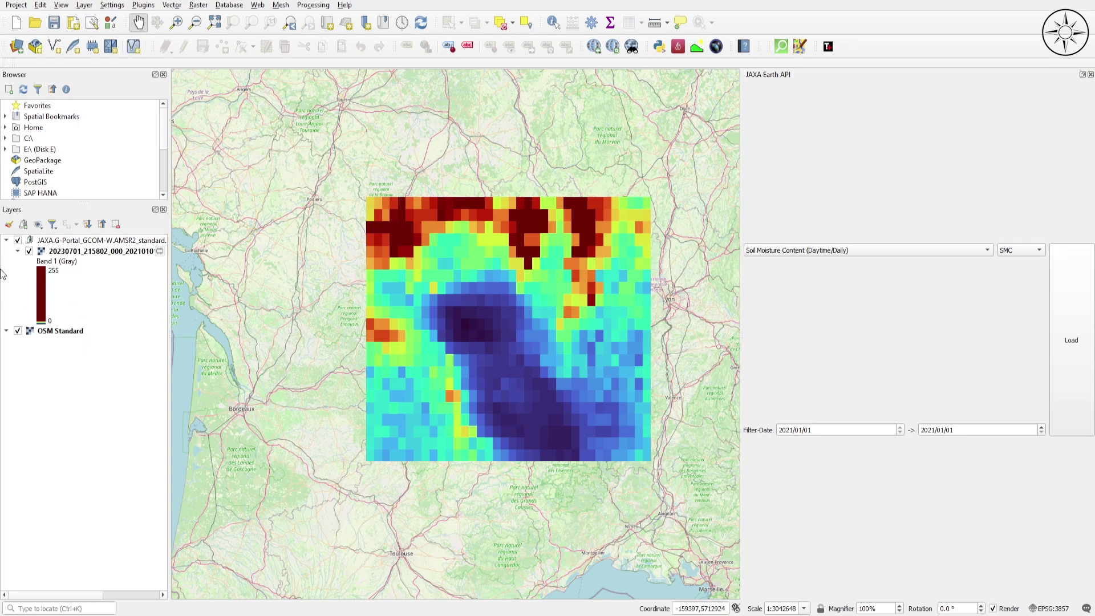
# Save the soil moisture raster layer as GeoTIFF file soil_moisture.tif.
pyautogui.click(17, 251)
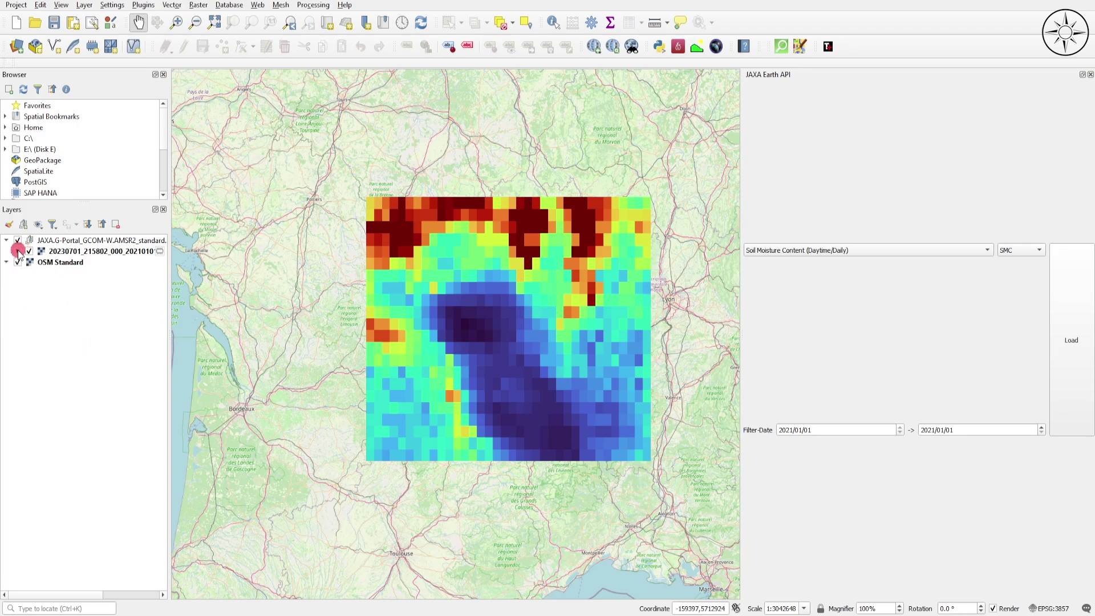
pyautogui.click(89, 240)
pyautogui.rightClick(86, 251)
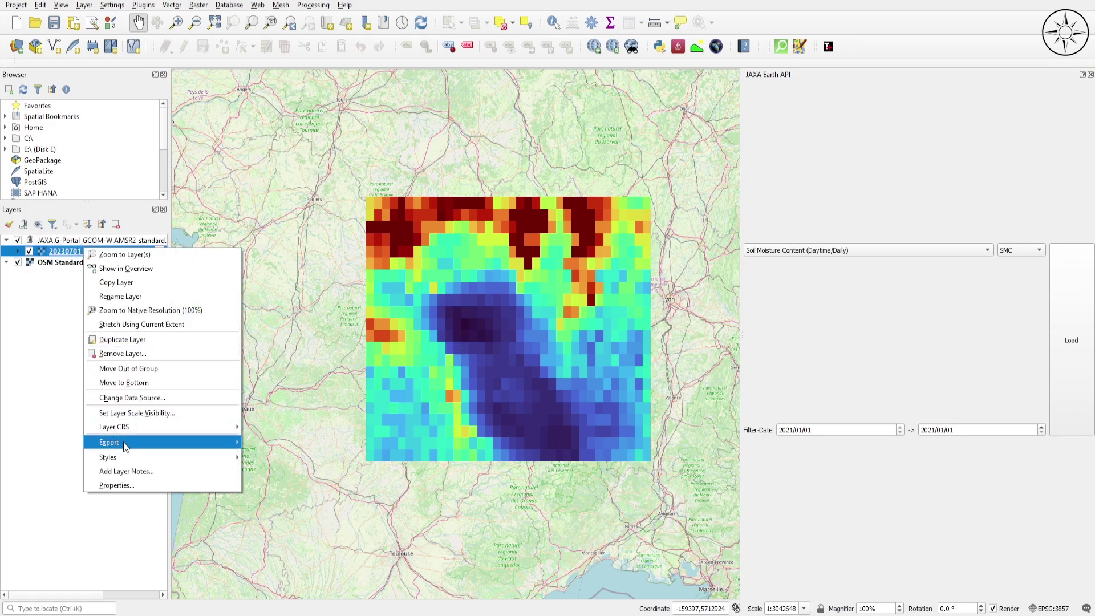
pyautogui.moveTo(142, 444)
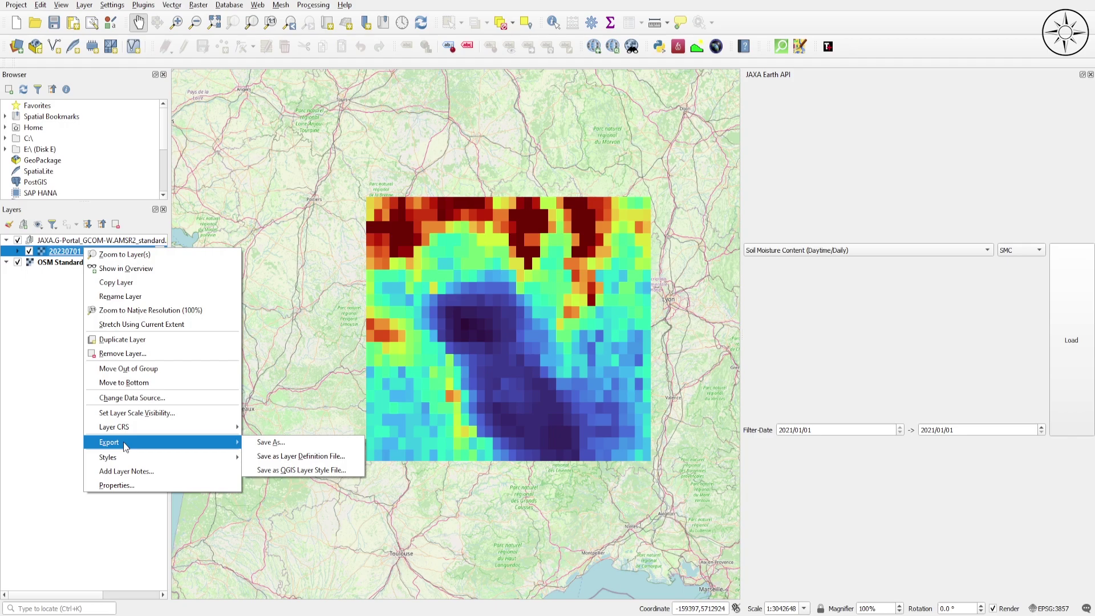
pyautogui.click(285, 445)
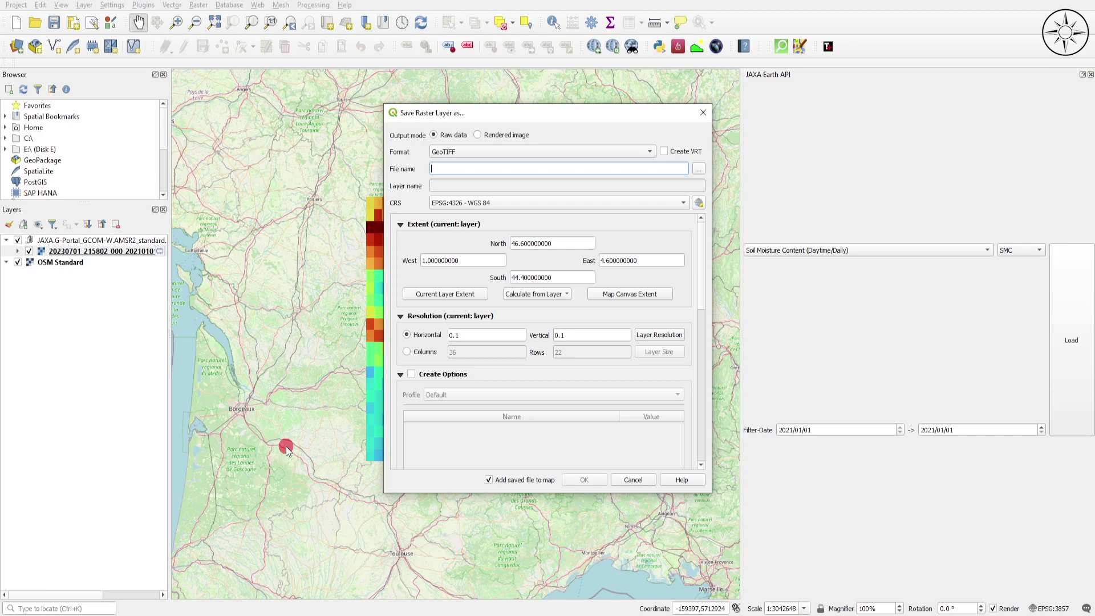
pyautogui.click(699, 169)
pyautogui.click(833, 431)
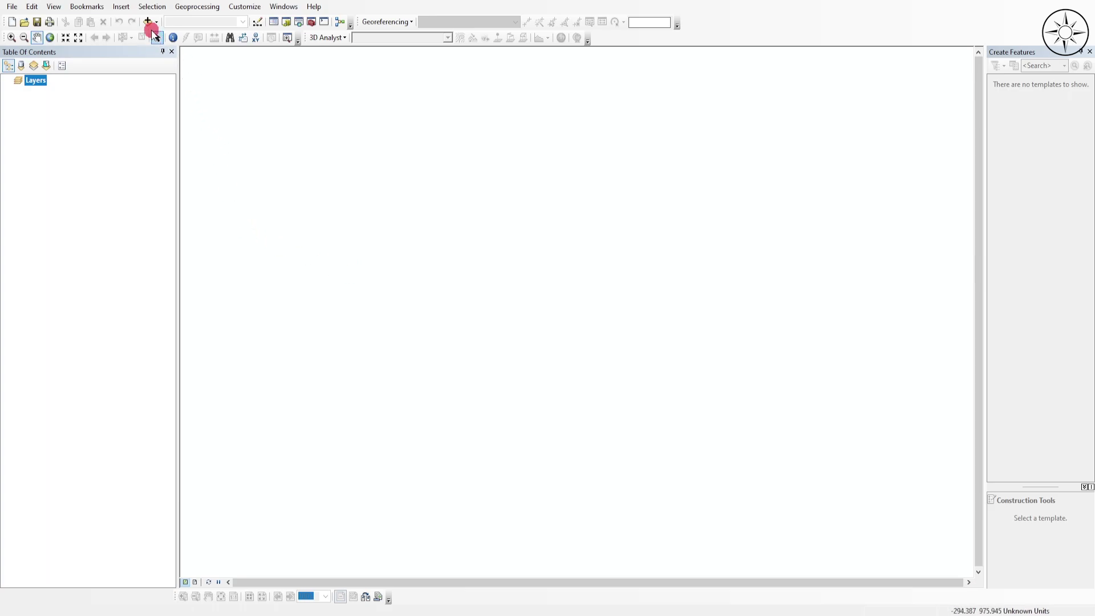
# Add soil_moisture.tif to the ArcMap map and apply a red-yellow-blue colour ramp.
pyautogui.click(148, 22)
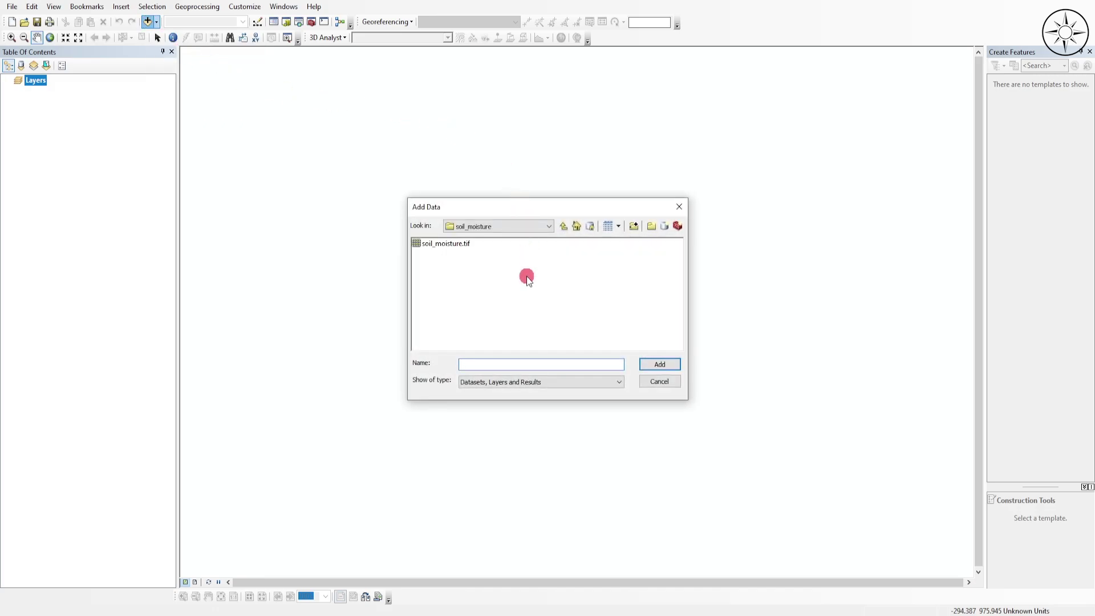
pyautogui.click(452, 246)
pyautogui.click(662, 365)
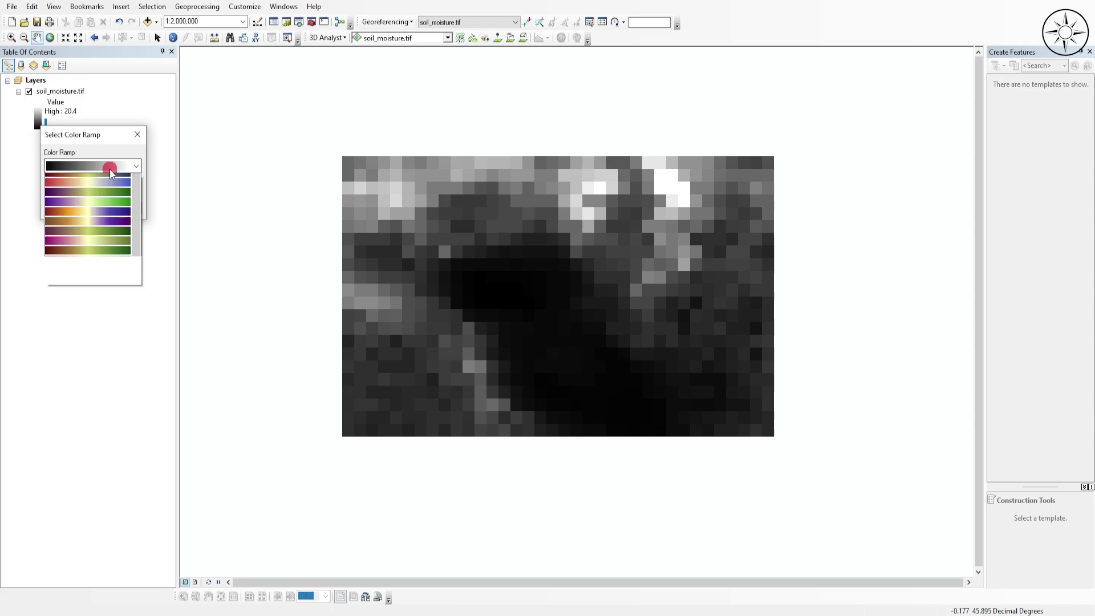
pyautogui.click(100, 220)
pyautogui.click(73, 207)
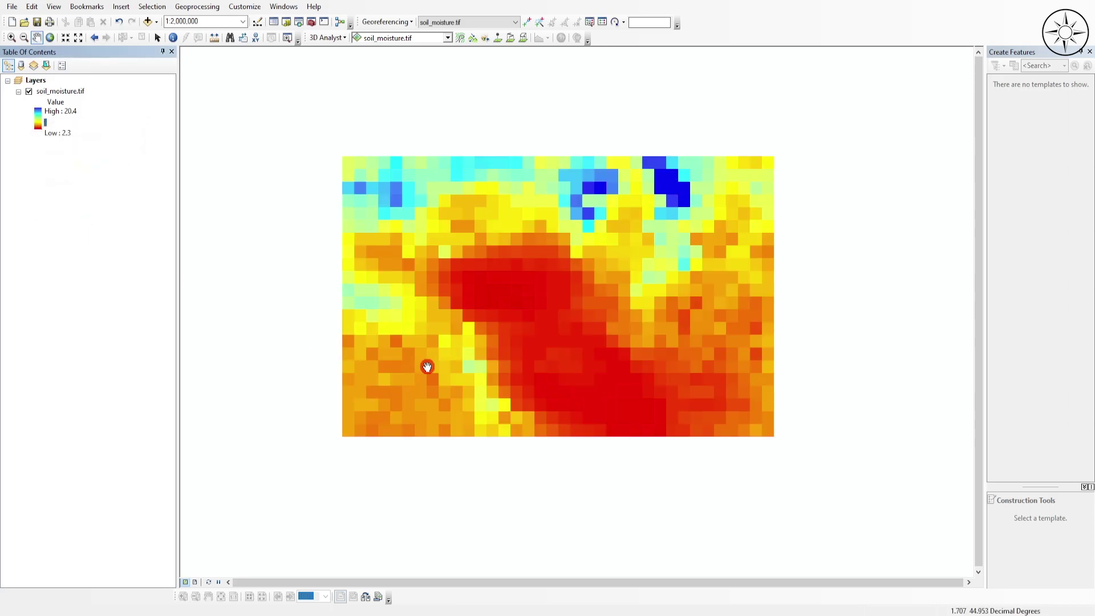